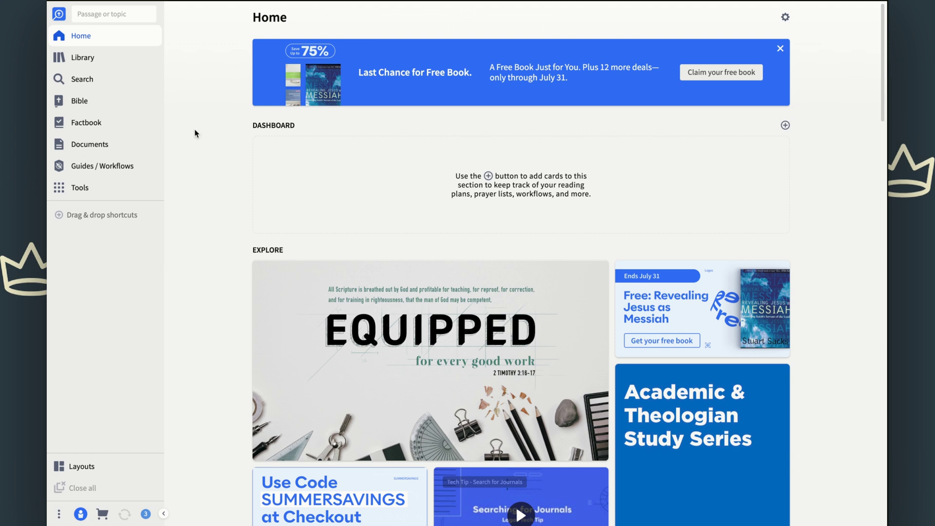
Step: Open Documents from the left sidebar to show the empty document list
click(86, 145)
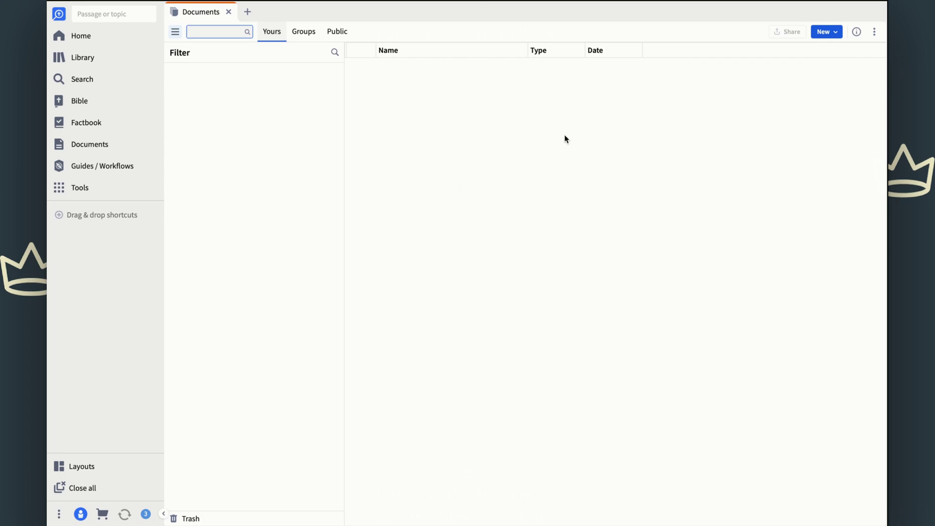
Step: Create a new Untitled Passage List from the New menu
click(835, 32)
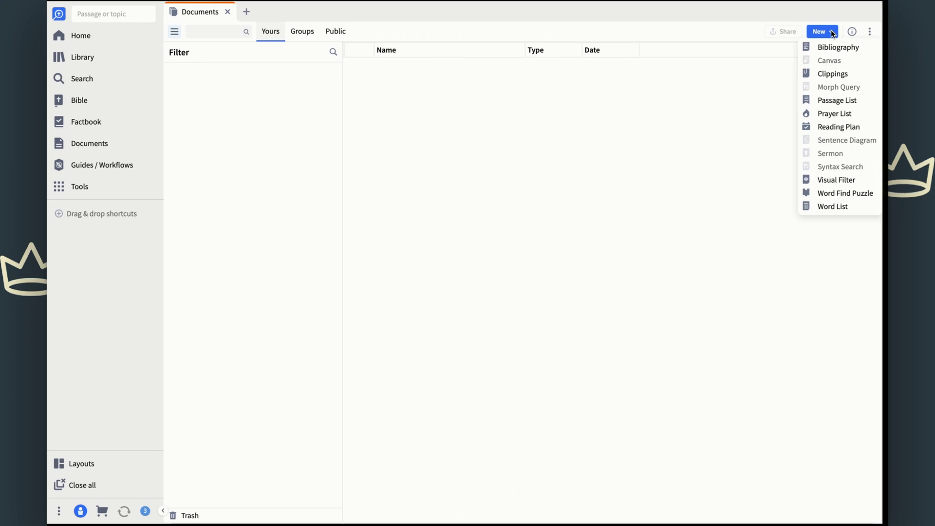
click(836, 100)
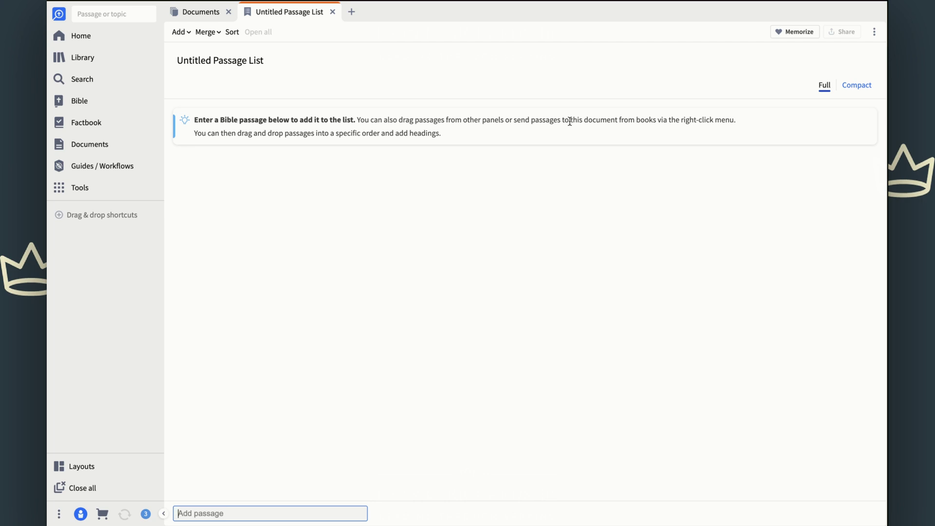
Step: Title the passage list 'Shield of Faith', then exit full screen and switch desktop spaces
click(263, 61)
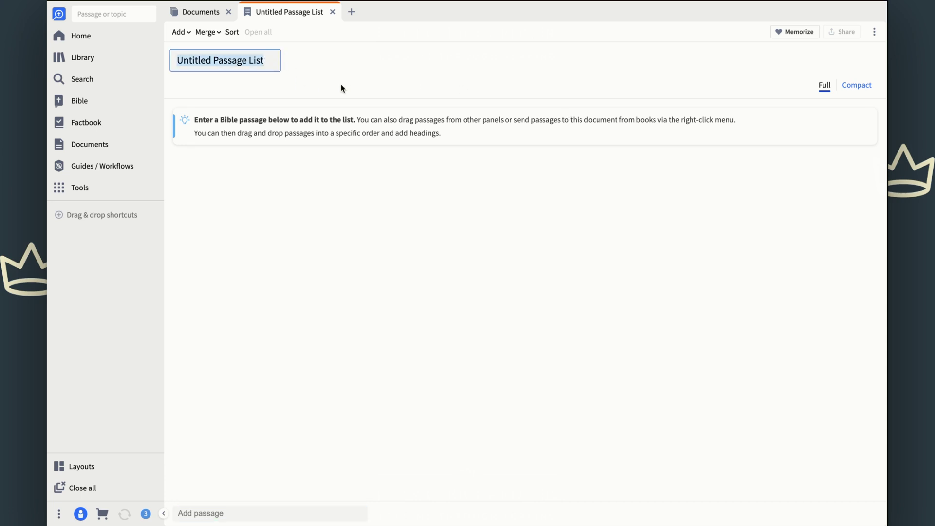
text(Sh)
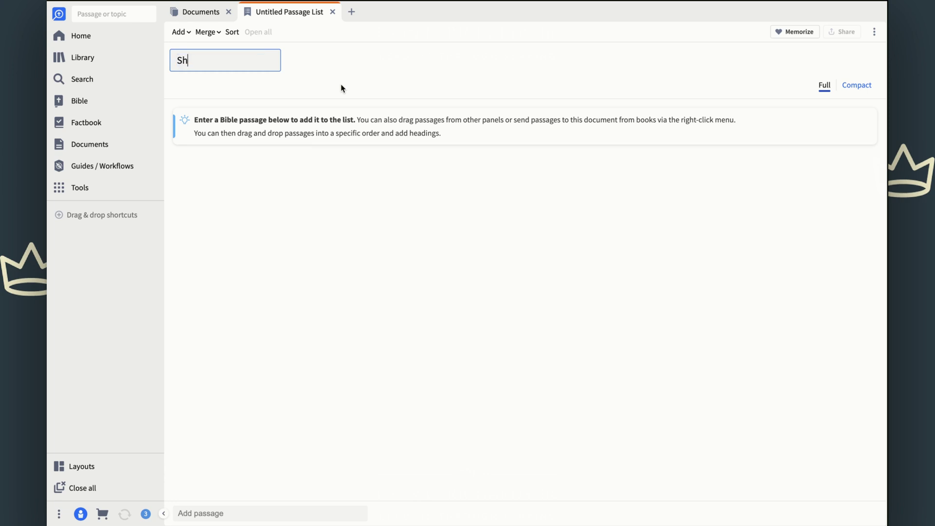
text(ield of Faith)
key(Return)
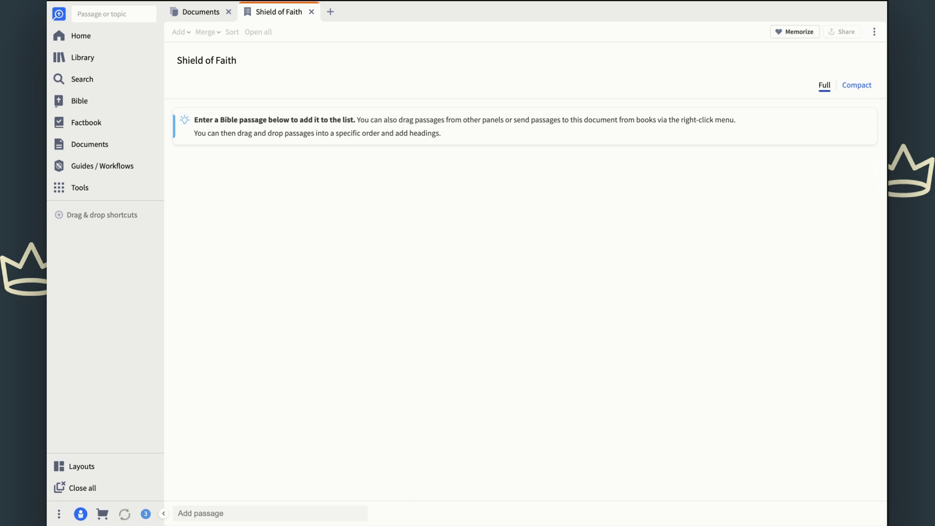
key(ctrl+super+f)
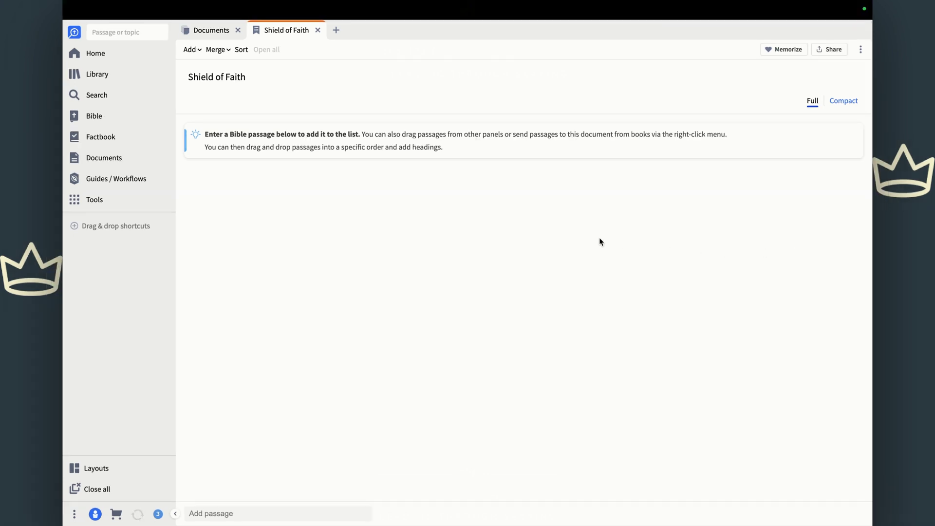
key(ctrl+Left)
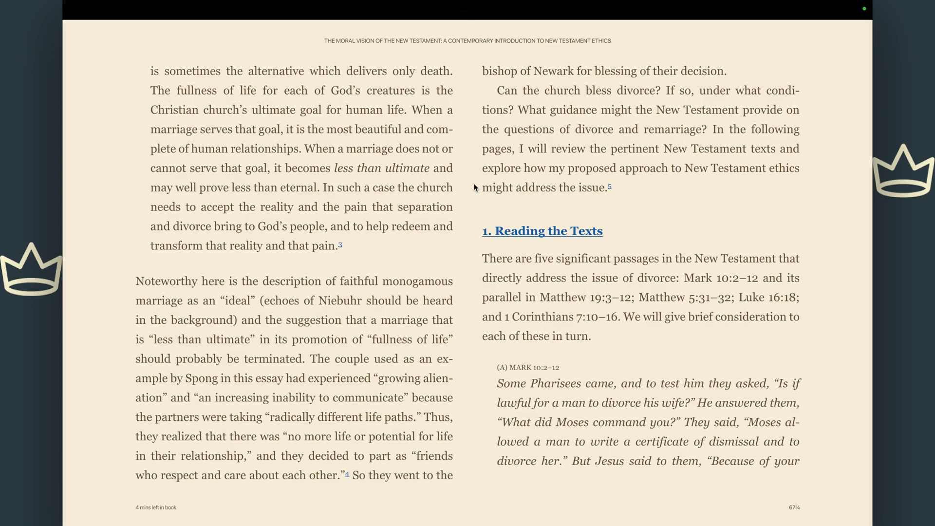
Step: Copy the Apple Books paragraph listing the five divorce passages and return to Logos
mouse_move(422, 44)
drag(482, 258, 622, 336)
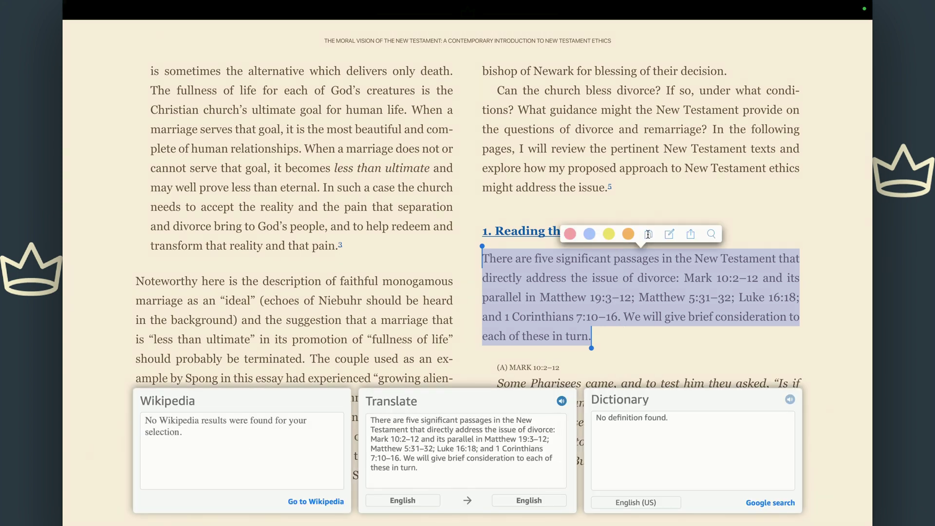
click(648, 234)
click(642, 267)
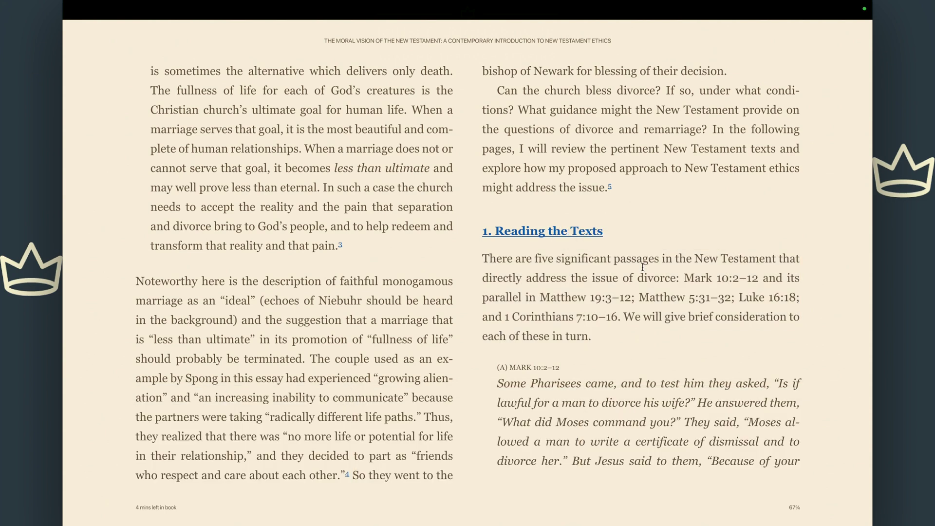
drag(485, 257, 592, 335)
click(648, 235)
key(ctrl+Left)
key(ctrl+Left)
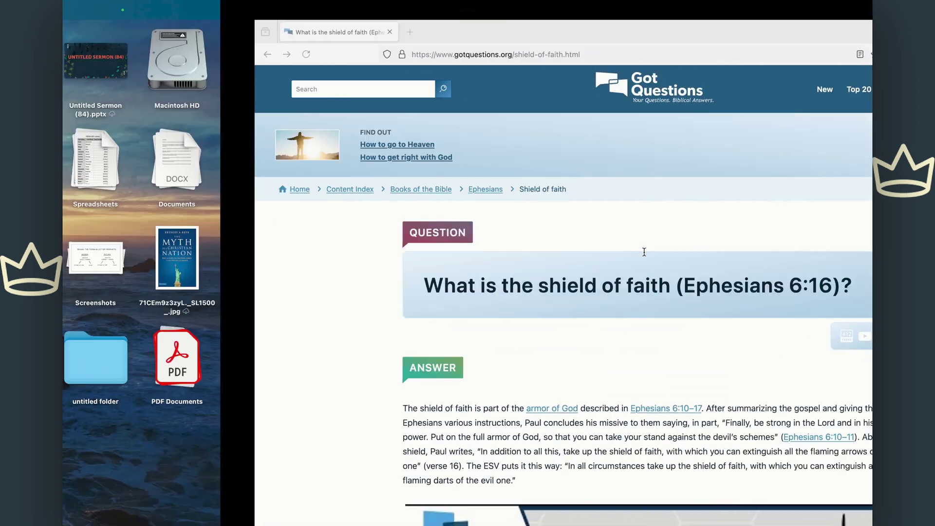
key(ctrl+Right)
key(ctrl+Right)
key(ctrl+Right)
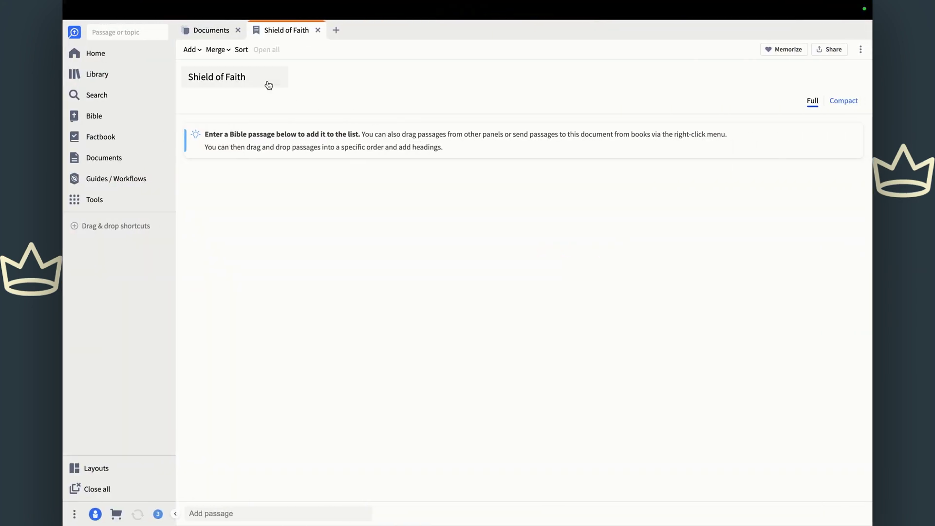
Step: Add Mk 10:2–12, Mt 19:3–12, Mt 5:31–32, Lk 16:18 and 1 Co 7:10–16 from the clipboard
click(194, 50)
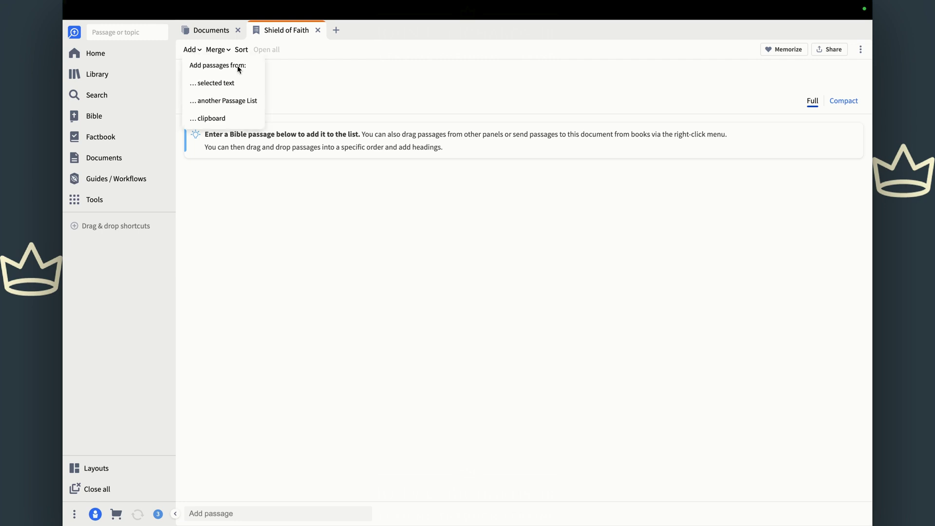
click(225, 121)
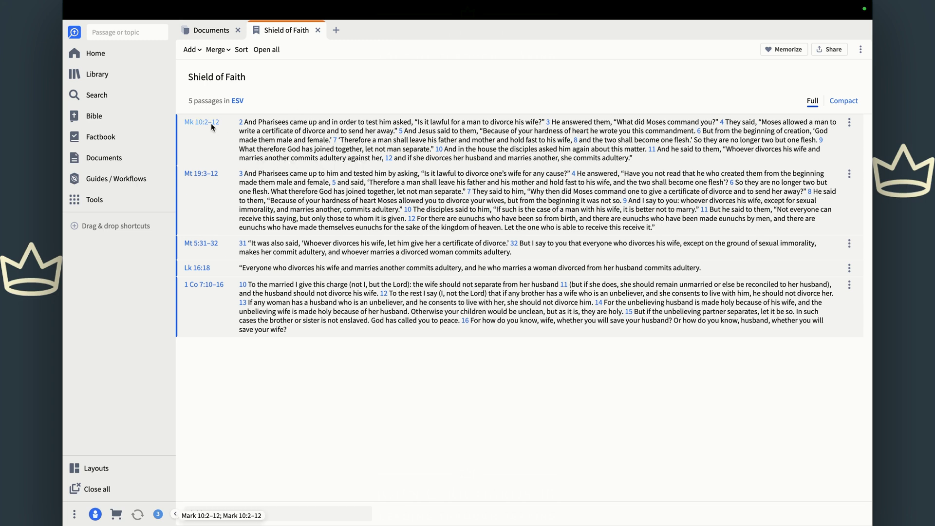
mouse_move(211, 128)
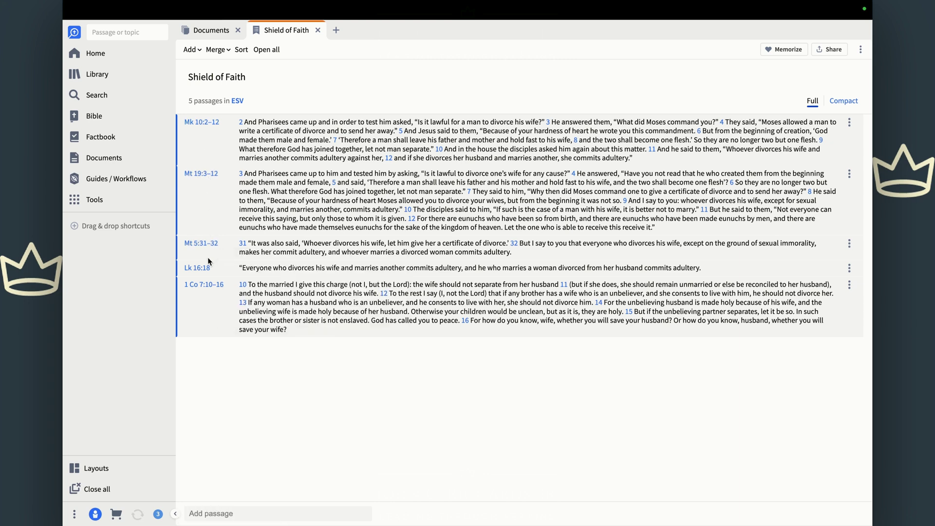
mouse_move(217, 285)
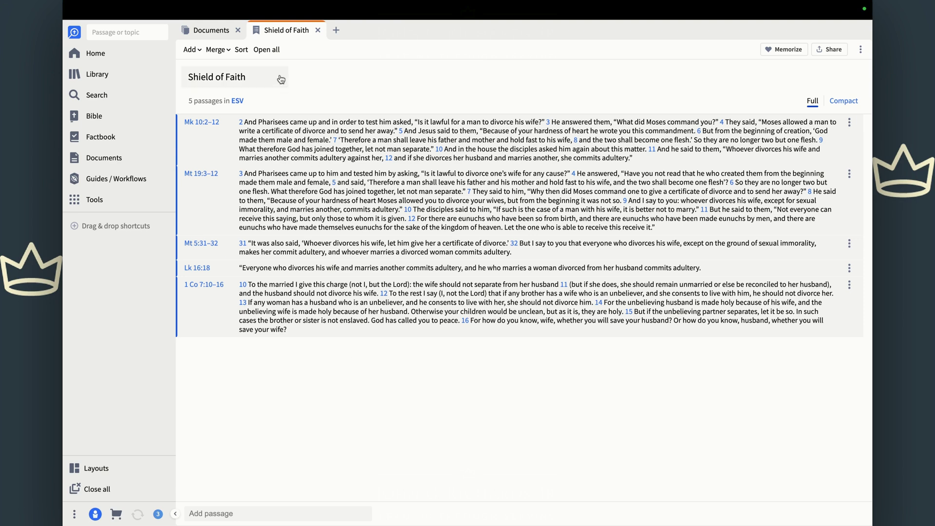
Step: Open all listed passages in the ESV, remove the passage-list filter, and return to Shield of Faith
click(269, 49)
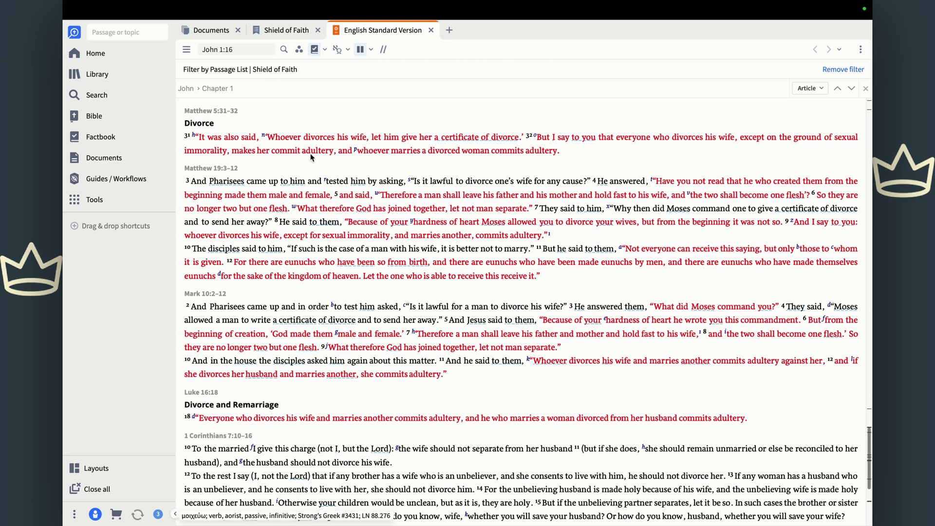
click(842, 71)
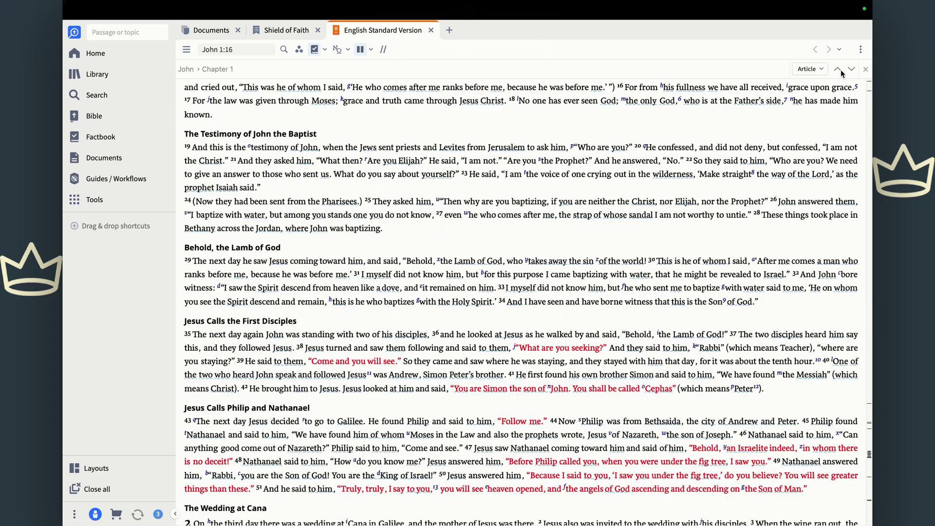
scroll(486, 195, up, 3)
scroll(486, 192, up, 1)
scroll(486, 192, down, 3)
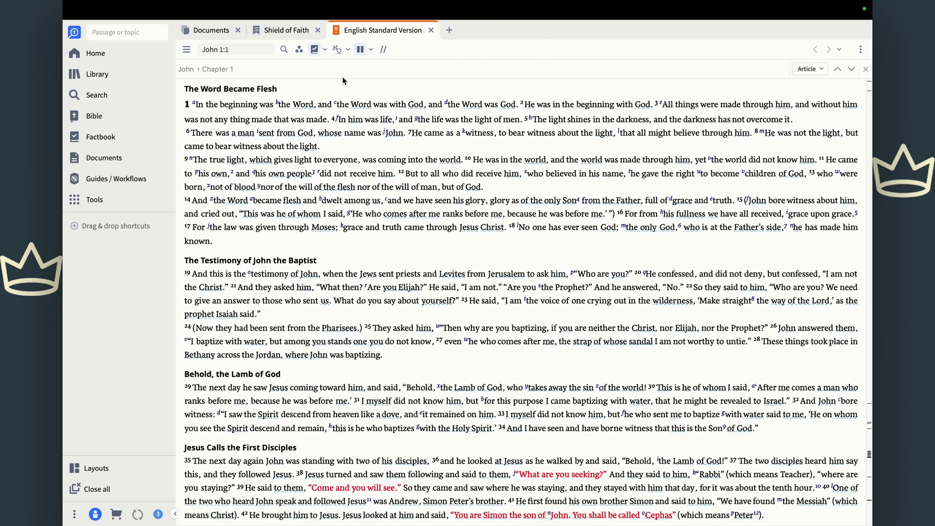
click(291, 33)
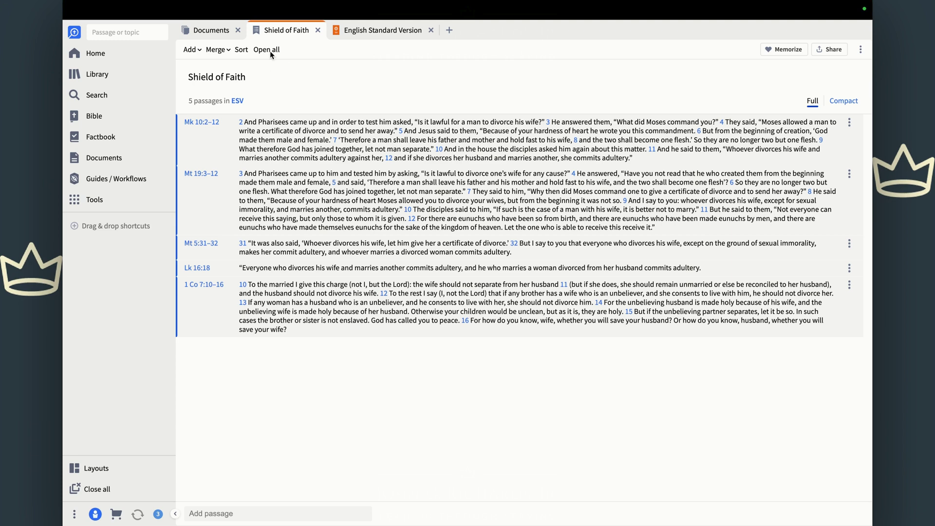
Step: Look through the list's print and export options, close them, and return to Documents
click(861, 49)
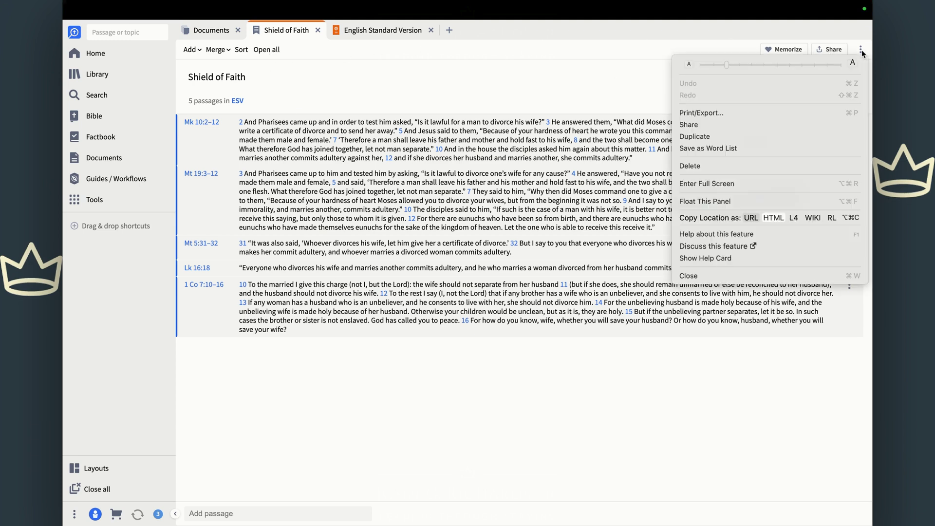
click(734, 111)
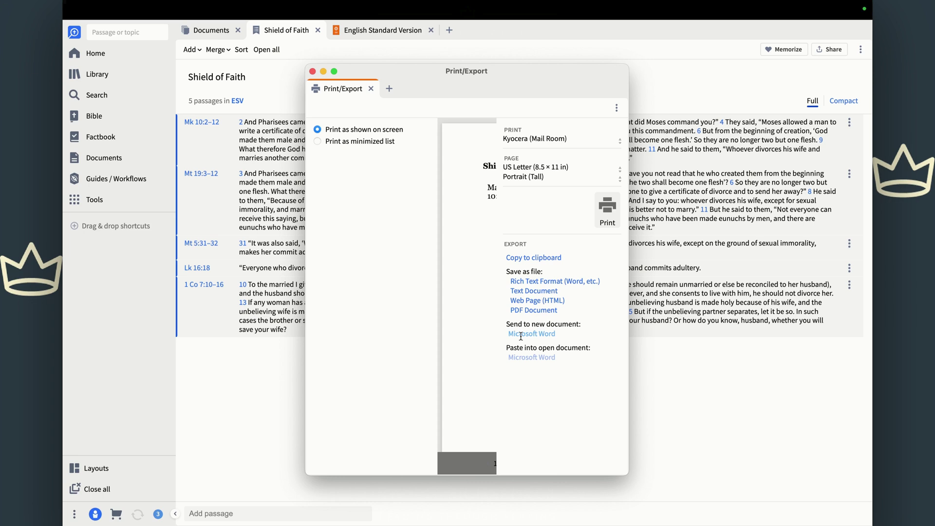
click(758, 392)
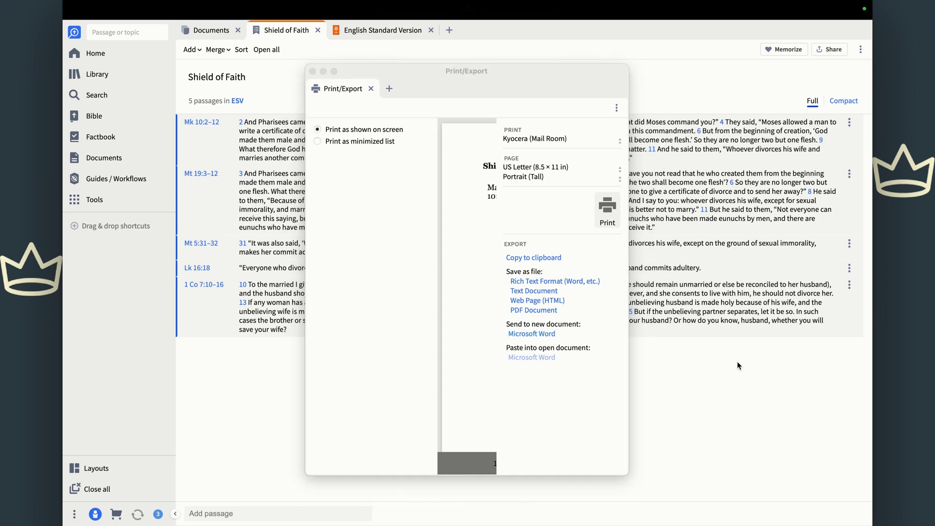
click(313, 71)
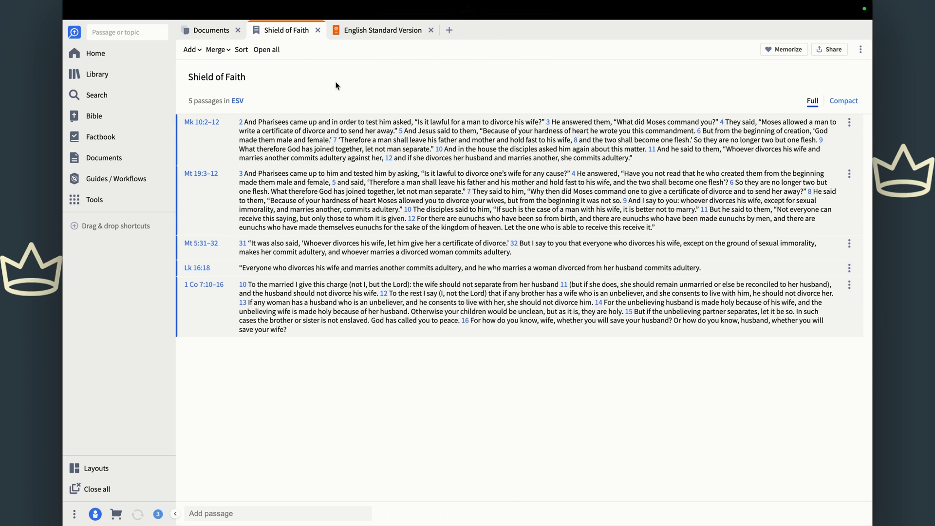
click(199, 30)
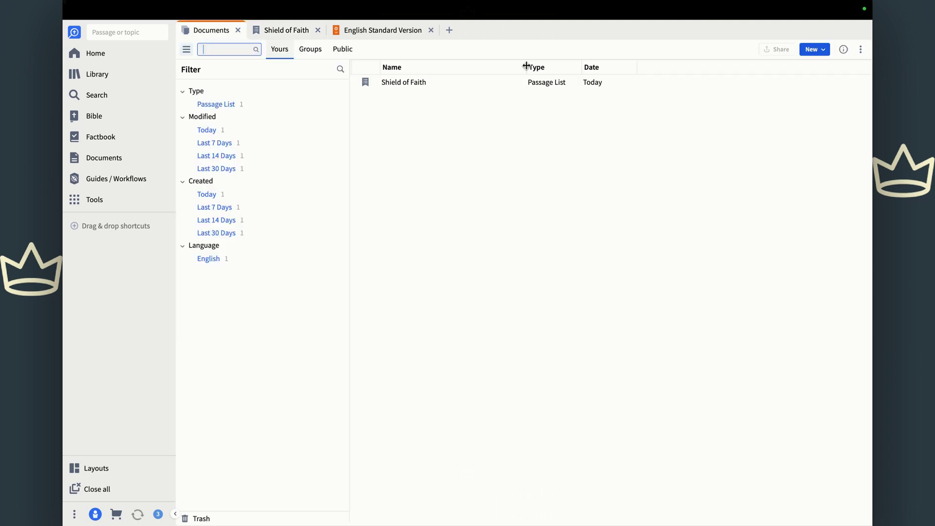
Step: Create a second passage list and type 'Shield of Faith' as its title
click(822, 48)
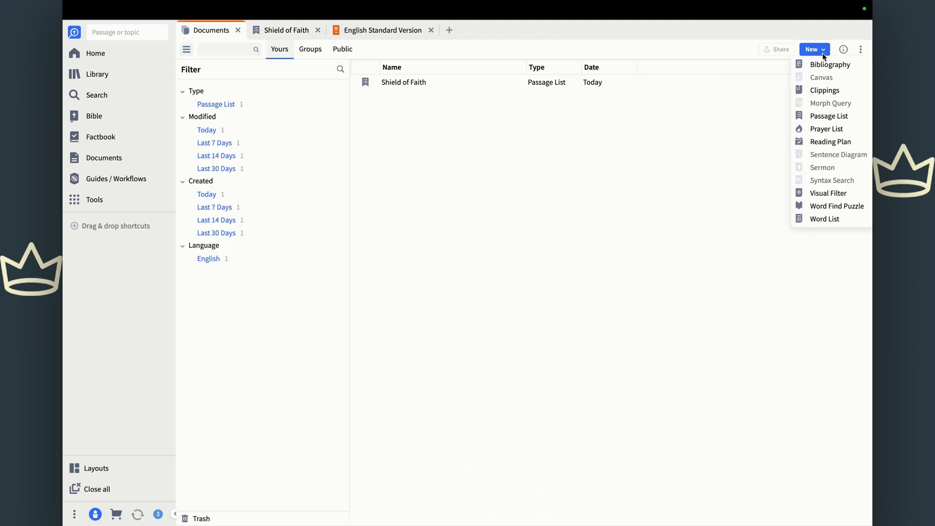
click(827, 116)
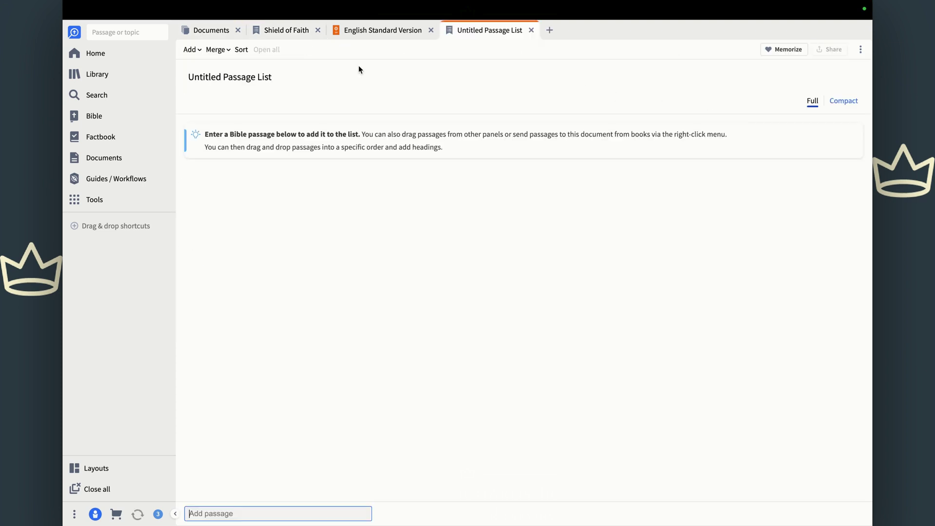
click(263, 79)
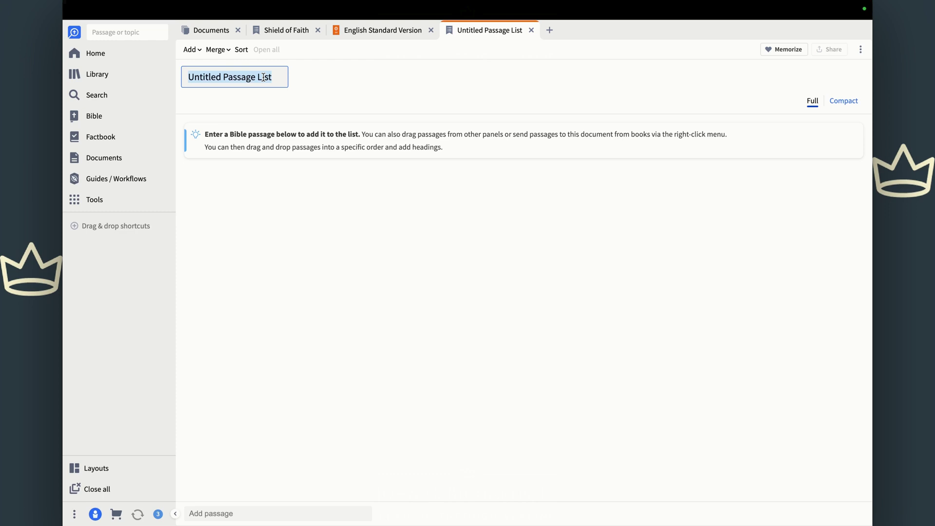
text(Shield of Faith)
Step: Retitle the divorce list 'Marriage/Divorce' and confirm the new list's Shield of Faith title
click(288, 32)
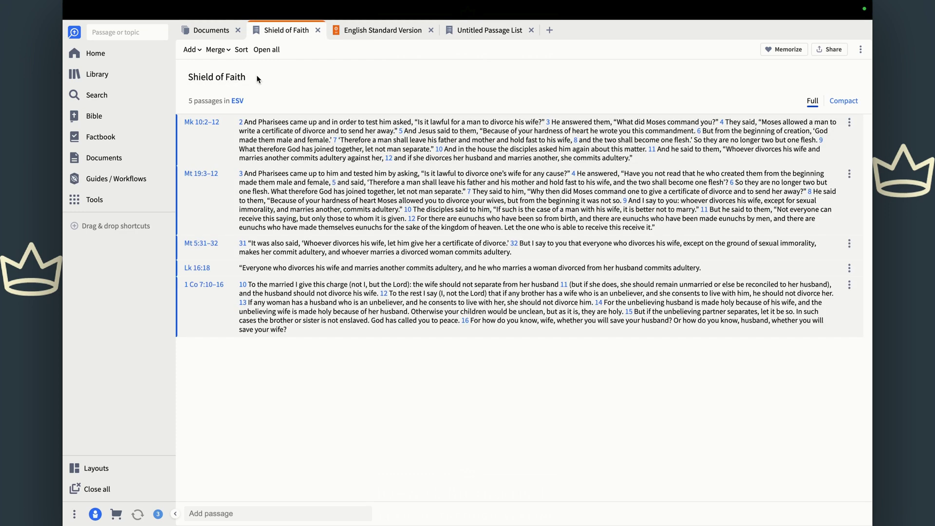
click(235, 77)
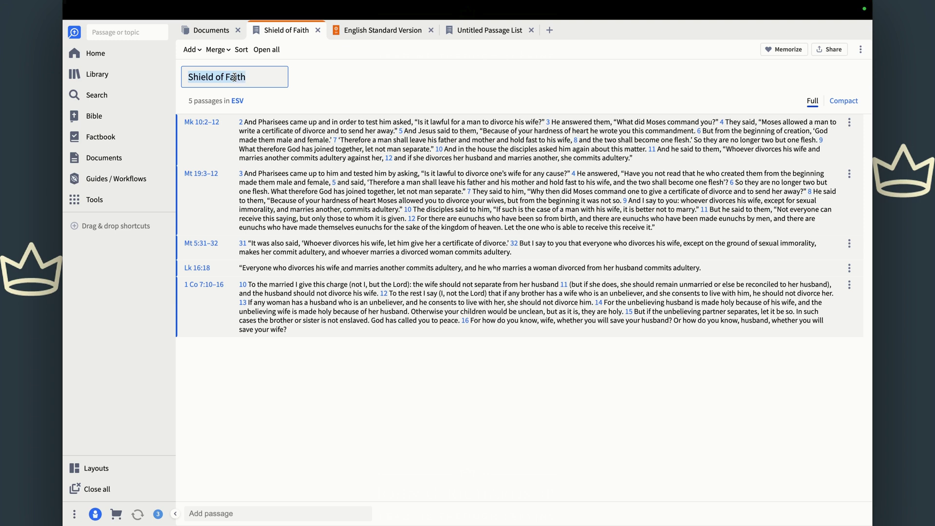
text(Marriag)
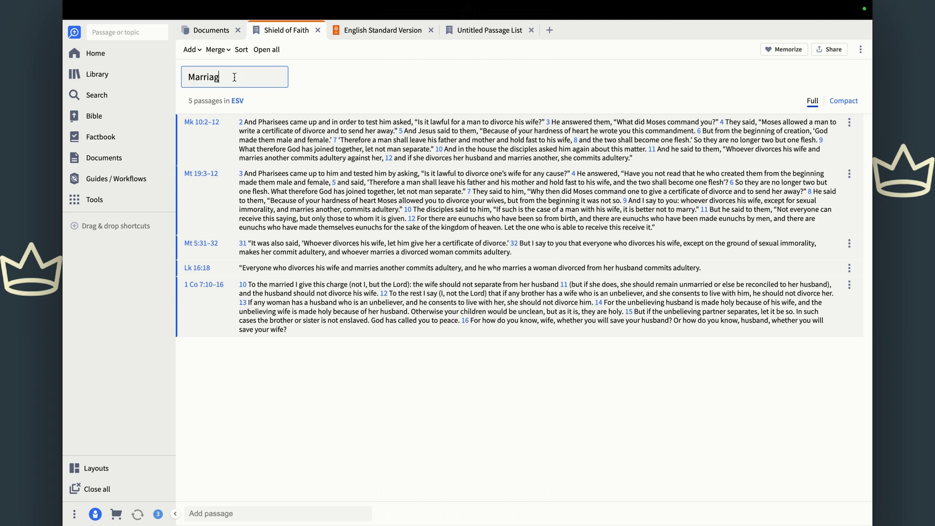
text(e/Divorce)
key(Return)
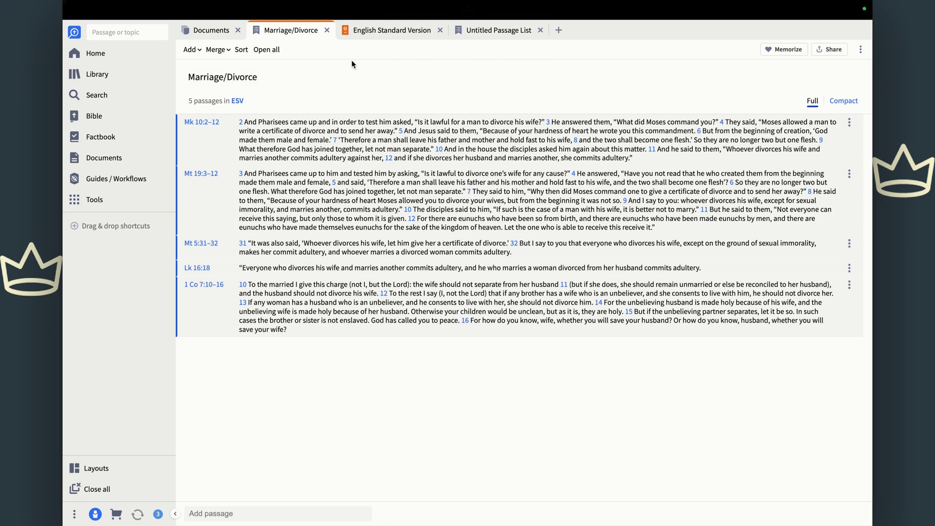
click(480, 34)
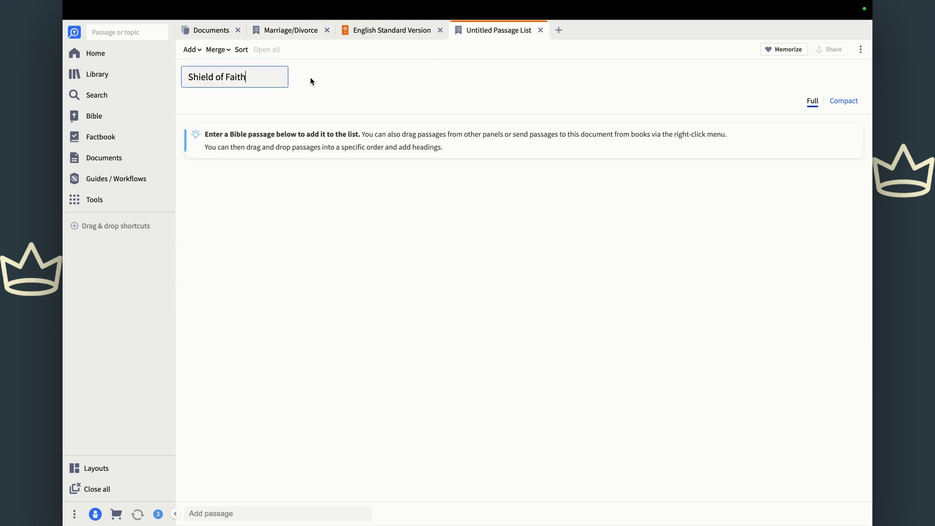
key(Return)
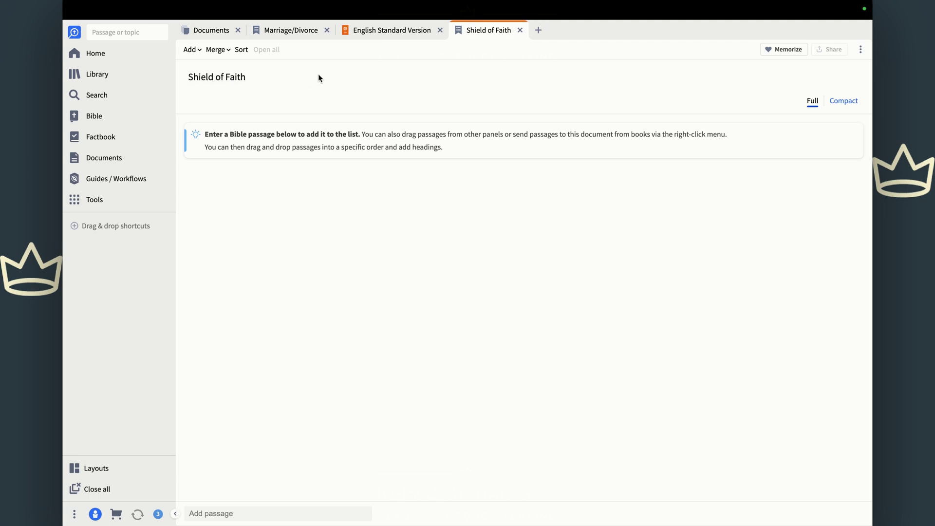
key(ctrl+Left)
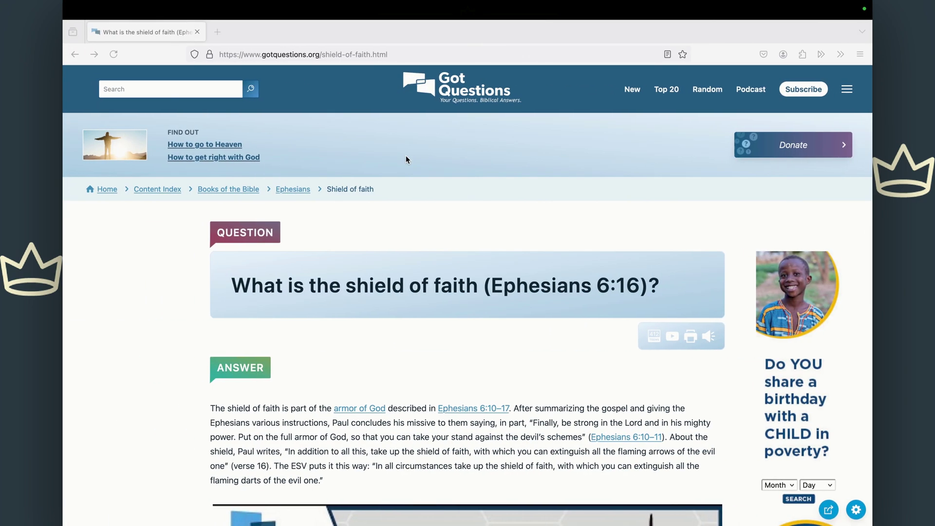
Step: Select the GotQuestions shield-of-faith answer text down to 'shield.' and copy it
scroll(408, 155, down, 3)
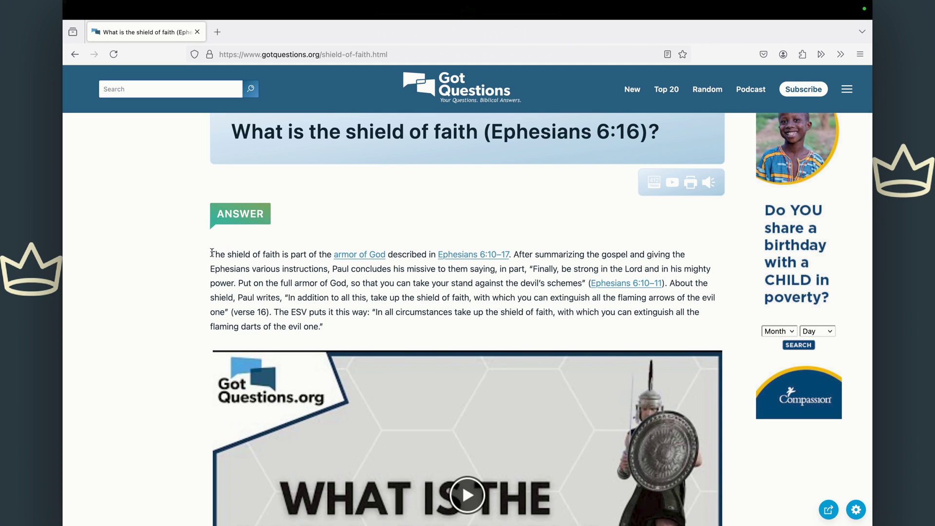
drag(210, 253, 453, 315)
scroll(419, 320, down, 10)
scroll(471, 391, down, 4)
scroll(430, 312, down, 1)
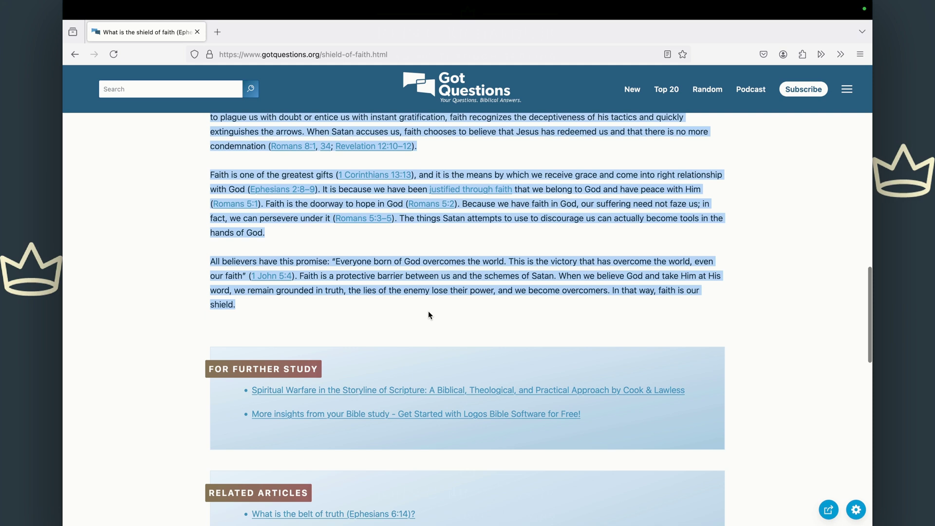
scroll(428, 314, up, 1)
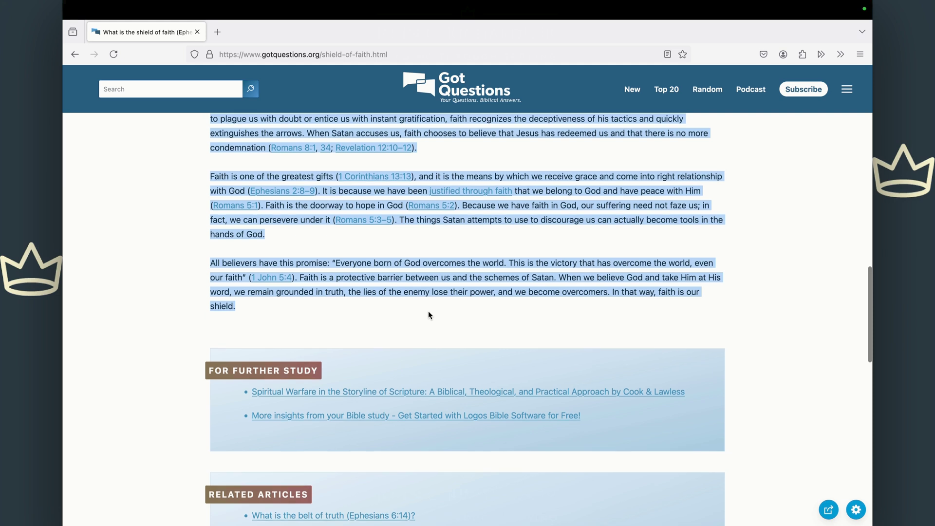
right_click(519, 207)
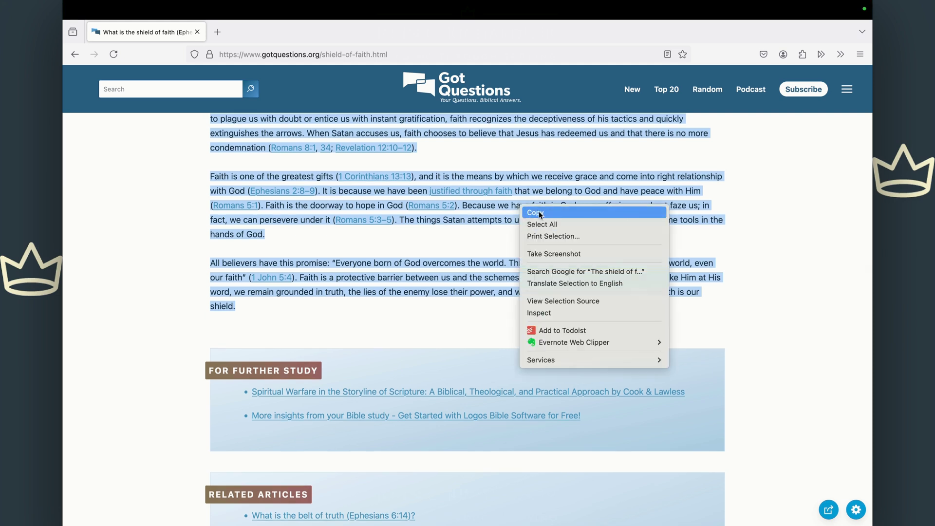
click(539, 215)
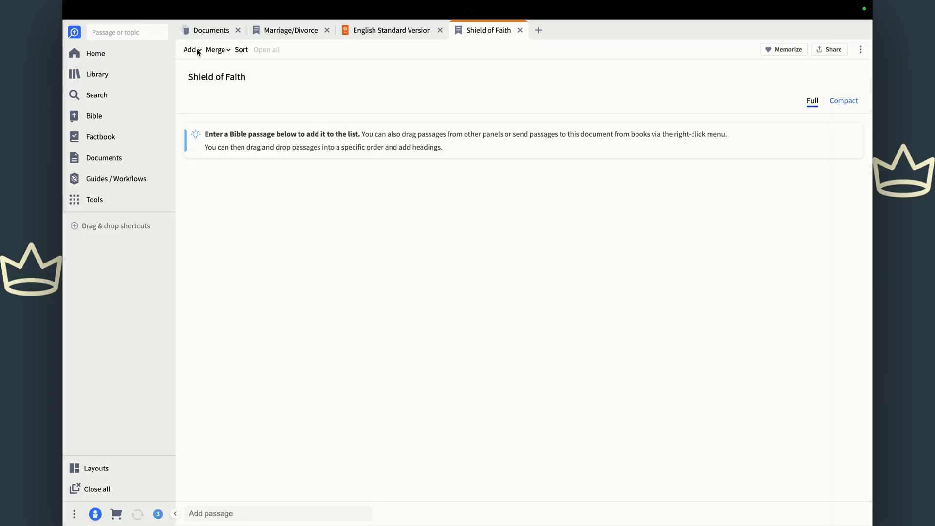
Step: Add the article's 13 referenced passages to the Shield of Faith list from the clipboard
click(195, 52)
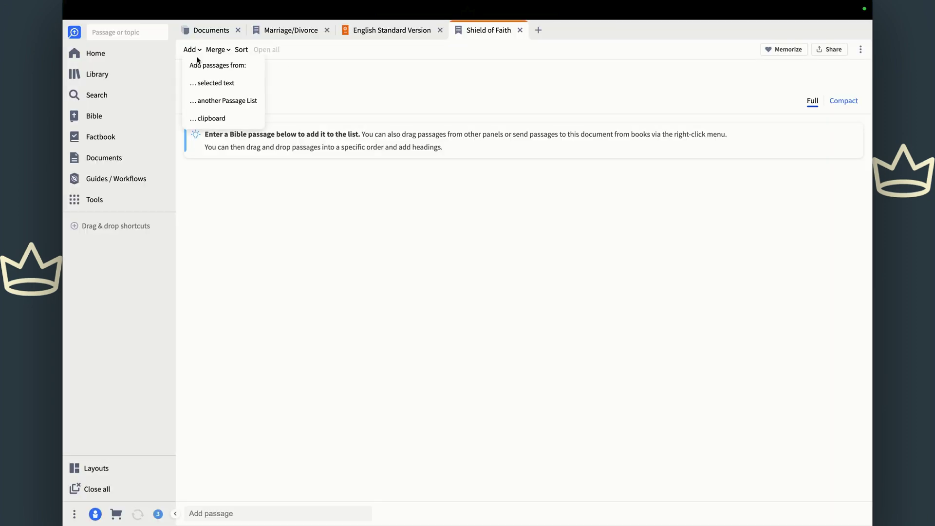
click(212, 118)
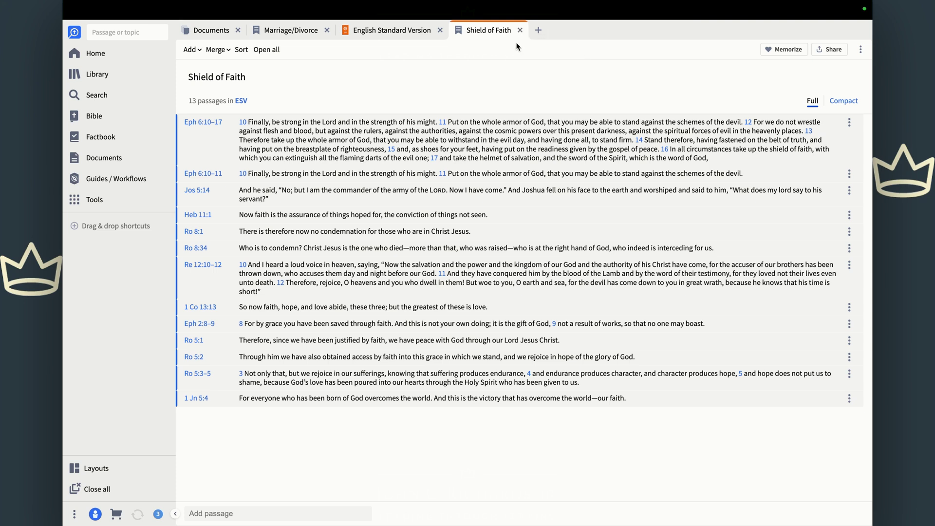
mouse_move(228, 35)
Step: Switch between the Marriage/Divorce and Shield of Faith tabs to compare the two passage lists
click(301, 31)
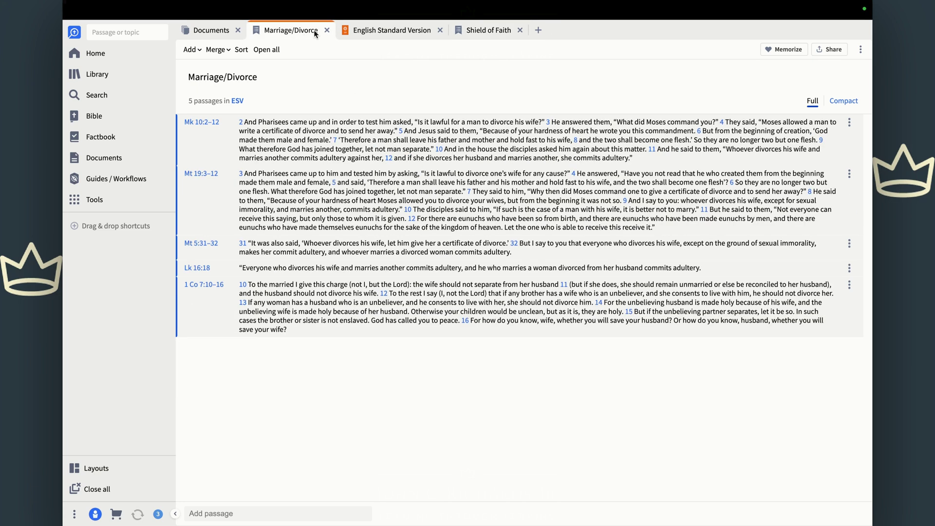
click(498, 38)
click(302, 32)
click(222, 33)
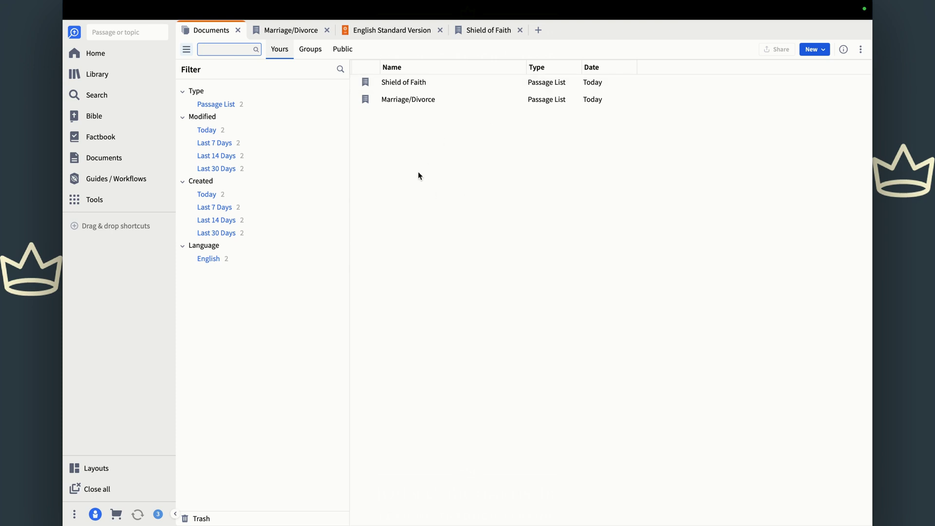
Step: Close all tabs, move Documents from the sidebar into the main pane, and select Shield of Faith
click(101, 489)
click(110, 158)
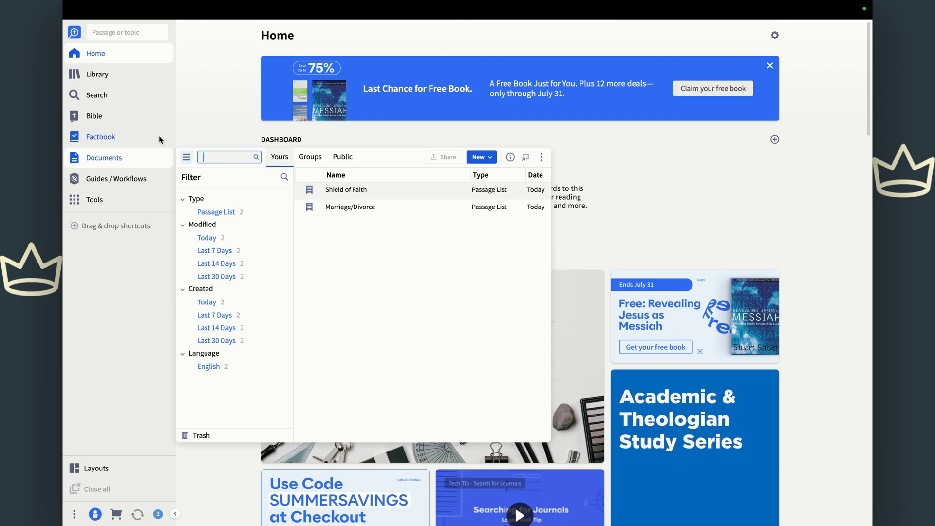
click(191, 124)
scroll(141, 156, down, 5)
drag(141, 157, 454, 118)
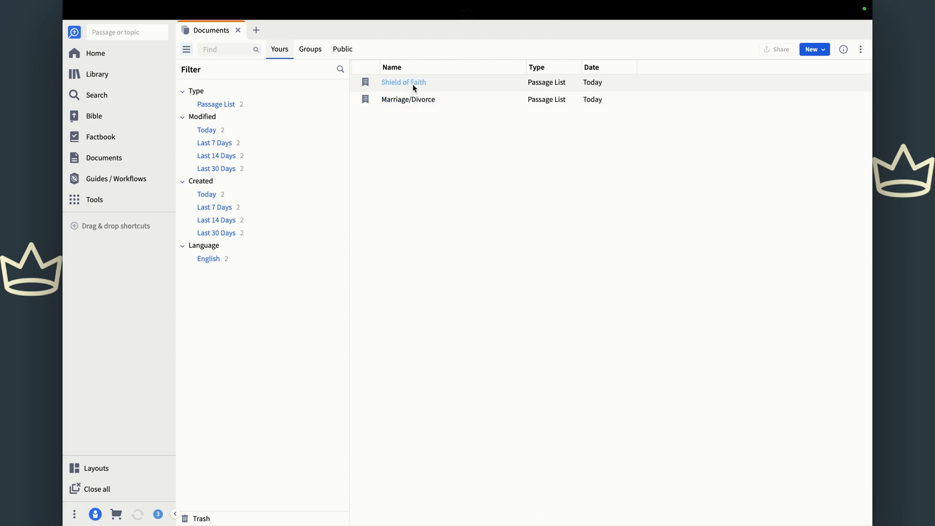
click(413, 83)
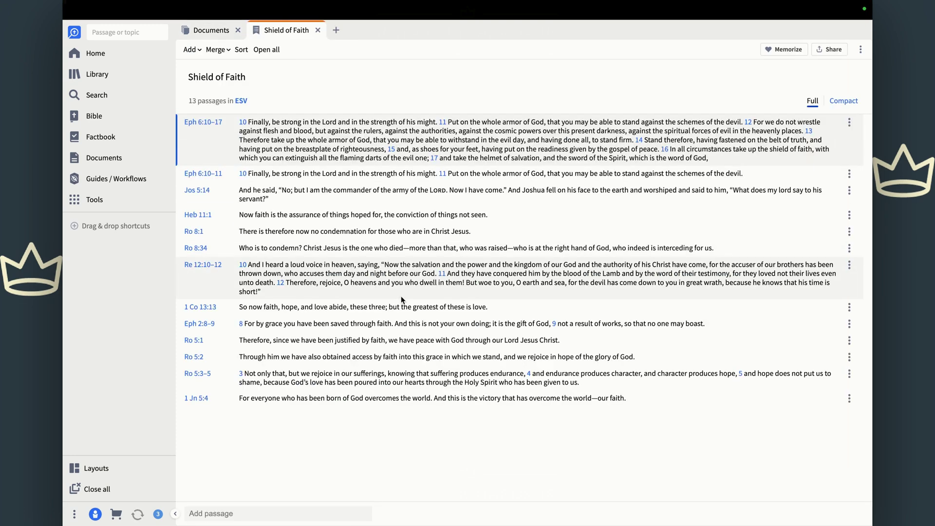